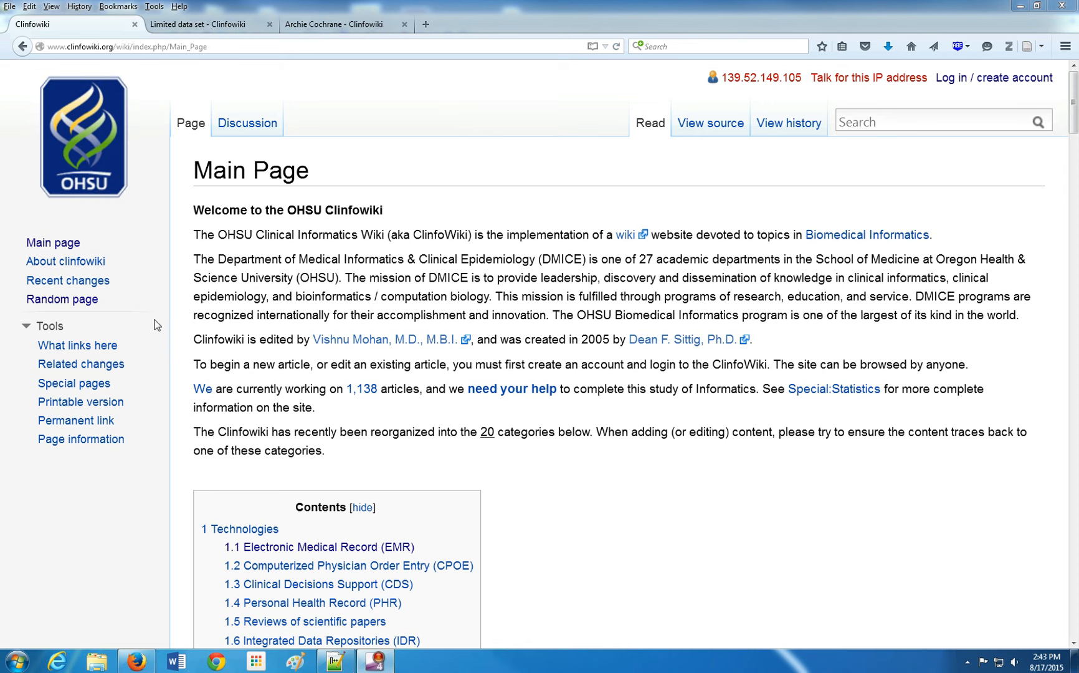
pyautogui.scroll(-5, 463, 256)
pyautogui.scroll(-10, 463, 366)
pyautogui.scroll(-5, 545, 379)
pyautogui.scroll(-6, 621, 451)
# Return to the top of the Main Page and go to the 'Log in / create account' page
pyautogui.press('Home')
pyautogui.scroll(-9, 490, 497)
pyautogui.scroll(-5, 283, 505)
pyautogui.scroll(-1, 273, 422)
pyautogui.middleClick(705, 534)
pyautogui.click(974, 85)
# Look over the 'request one' account request form, then go back to the login page
pyautogui.click(398, 212)
pyautogui.click(22, 46)
pyautogui.click(38, 46)
pyautogui.scroll(-5, 358, 431)
pyautogui.scroll(-6, 355, 608)
pyautogui.scroll(-3, 356, 311)
pyautogui.scroll(10, 381, 548)
pyautogui.click(23, 46)
# Return to the Main Page and reopen the Log in page with saved credentials autofilled
pyautogui.click(107, 140)
pyautogui.click(970, 78)
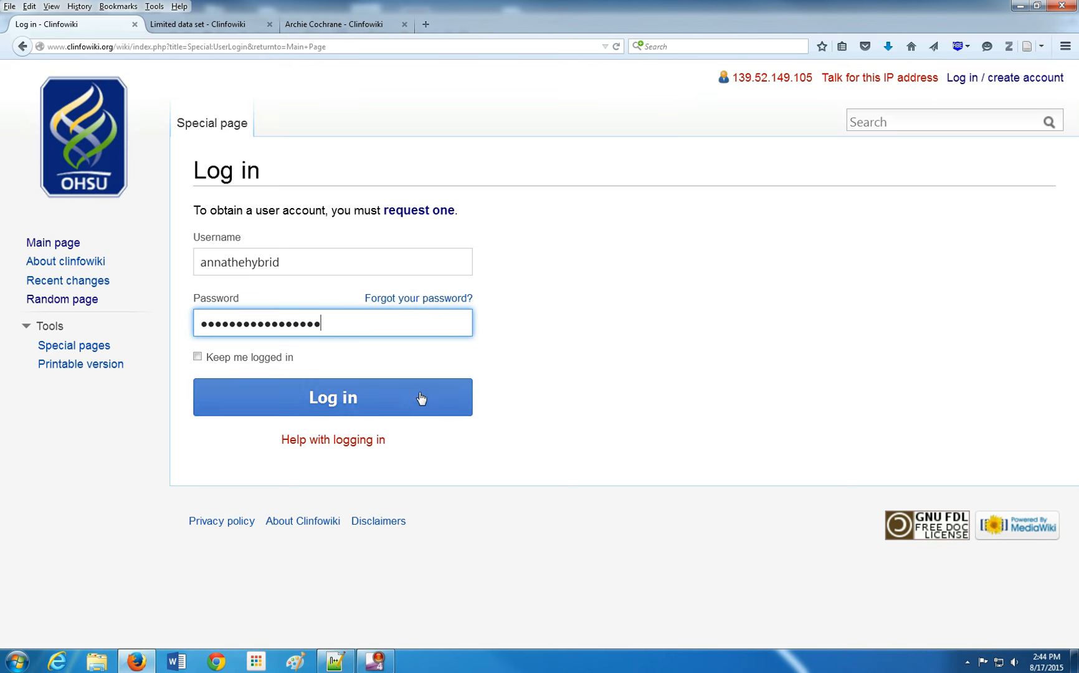
# Sign in to the wiki and switch to the Limited data set article tab
pyautogui.click(366, 408)
pyautogui.scroll(-3, 587, 431)
pyautogui.scroll(-6, 587, 431)
pyautogui.scroll(-6, 587, 430)
pyautogui.scroll(-5, 543, 514)
pyautogui.moveTo(1071, 323)
pyautogui.mouseDown()
pyautogui.moveTo(1072, 359)
pyautogui.moveTo(1072, 79)
pyautogui.mouseUp()
pyautogui.click(190, 24)
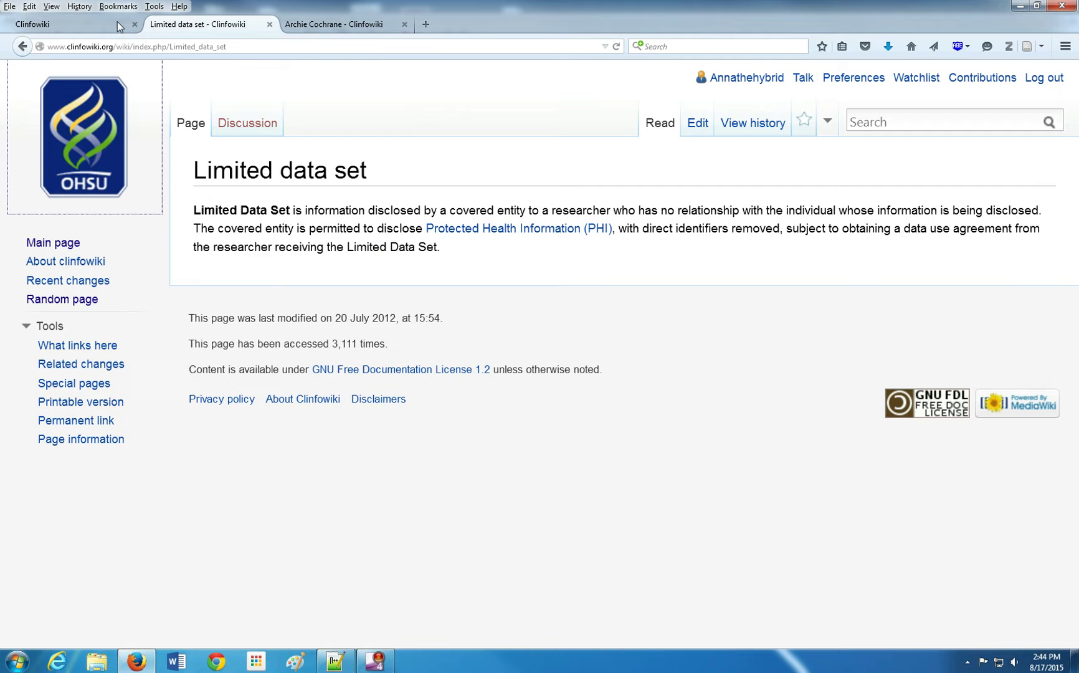
pyautogui.click(117, 21)
pyautogui.click(218, 24)
# Look over the Limited data set definition text in the opening paragraph
pyautogui.moveTo(260, 168)
pyautogui.mouseDown()
pyautogui.moveTo(342, 256)
pyautogui.moveTo(292, 171)
pyautogui.mouseUp()
pyautogui.click(345, 256)
pyautogui.click(447, 245)
pyautogui.middleClick(697, 126)
pyautogui.click(329, 26)
pyautogui.click(646, 374)
pyautogui.moveTo(504, 303); pyautogui.dragTo(243, 152)
pyautogui.click(417, 260)
pyautogui.click(195, 26)
pyautogui.click(313, 26)
pyautogui.doubleClick(356, 232)
pyautogui.moveTo(349, 231); pyautogui.dragTo(364, 231)
pyautogui.click(224, 23)
pyautogui.moveTo(289, 210); pyautogui.dragTo(209, 211)
pyautogui.click(320, 228)
pyautogui.moveTo(291, 213); pyautogui.dragTo(192, 215)
pyautogui.click(267, 155)
pyautogui.click(326, 26)
pyautogui.click(490, 259)
pyautogui.click(184, 24)
# Add a '== Definition ==' heading above the article paragraph and save the page
pyautogui.click(287, 25)
pyautogui.moveTo(498, 289); pyautogui.dragTo(389, 222)
pyautogui.click(550, 355)
pyautogui.press('Return')
pyautogui.press('Return')
pyautogui.press('Return')
pyautogui.write('== Definition ==')
pyautogui.scroll(-5, 301, 540)
pyautogui.click(280, 493)
# Inspect the saved Definition heading, reopen the editor and remove an extra equals sign
pyautogui.moveTo(206, 220); pyautogui.dragTo(261, 248)
pyautogui.click(260, 247)
pyautogui.moveTo(206, 220)
pyautogui.mouseDown()
pyautogui.moveTo(230, 251)
pyautogui.moveTo(237, 241)
pyautogui.mouseUp()
pyautogui.click(233, 218)
pyautogui.click(243, 233)
pyautogui.click(243, 221)
pyautogui.click(696, 126)
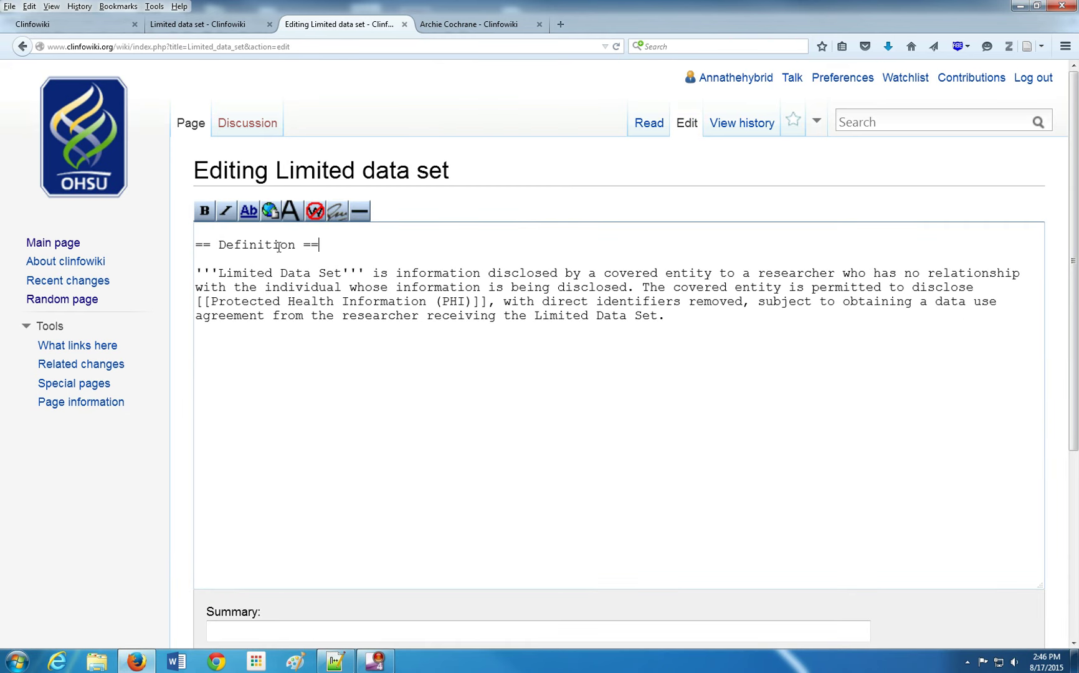
pyautogui.press('BackSpace')
pyautogui.press('BackSpace')
pyautogui.scroll(-5, 156, 437)
# Save the corrected Definition heading, check the page title and reopen the article editor
pyautogui.click(242, 494)
pyautogui.doubleClick(190, 169)
pyautogui.click(279, 169)
pyautogui.tripleClick(279, 169)
pyautogui.click(464, 176)
pyautogui.click(698, 124)
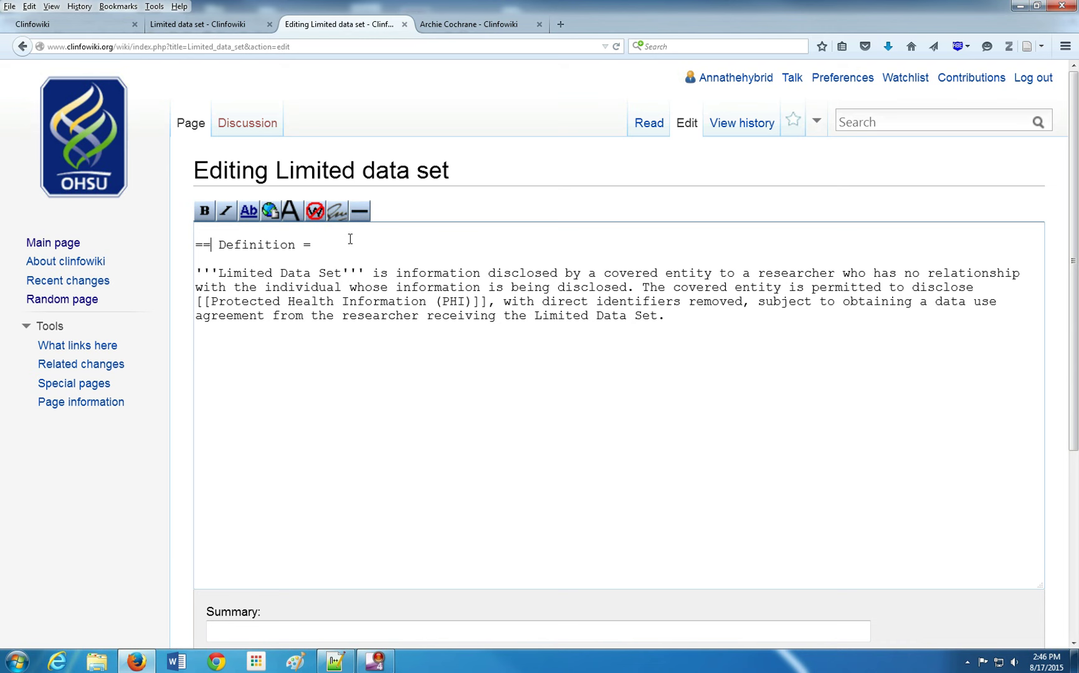
# Split the paragraph before 'The covered entity', add '=== More information ===' there and save
pyautogui.click(345, 244)
pyautogui.write('=')
pyautogui.click(683, 316)
pyautogui.click(640, 286)
pyautogui.press('Return')
pyautogui.press('Return')
pyautogui.click(268, 315)
pyautogui.press('Return')
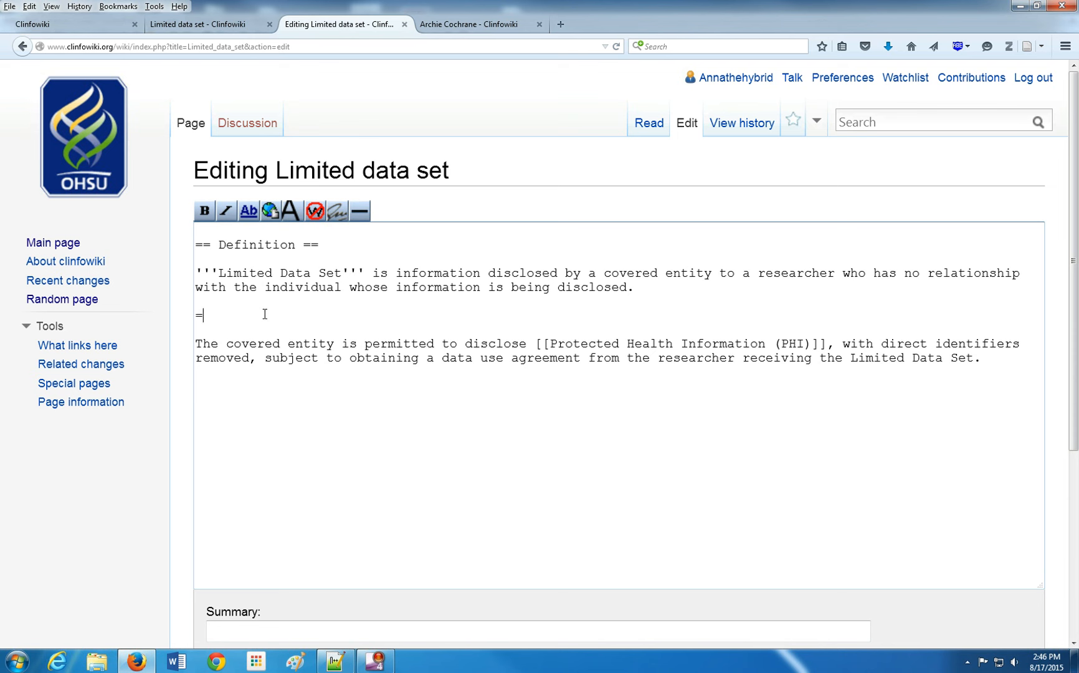
pyautogui.write('=')
pyautogui.write('More information ===')
pyautogui.scroll(-5, 121, 439)
pyautogui.click(223, 499)
pyautogui.moveTo(194, 286); pyautogui.dragTo(322, 290)
pyautogui.click(321, 287)
# Open the Protected Health Information (PHI) article in a new tab from the article's link
pyautogui.click(335, 661)
pyautogui.click(136, 661)
pyautogui.moveTo(447, 207); pyautogui.dragTo(454, 323)
pyautogui.click(698, 124)
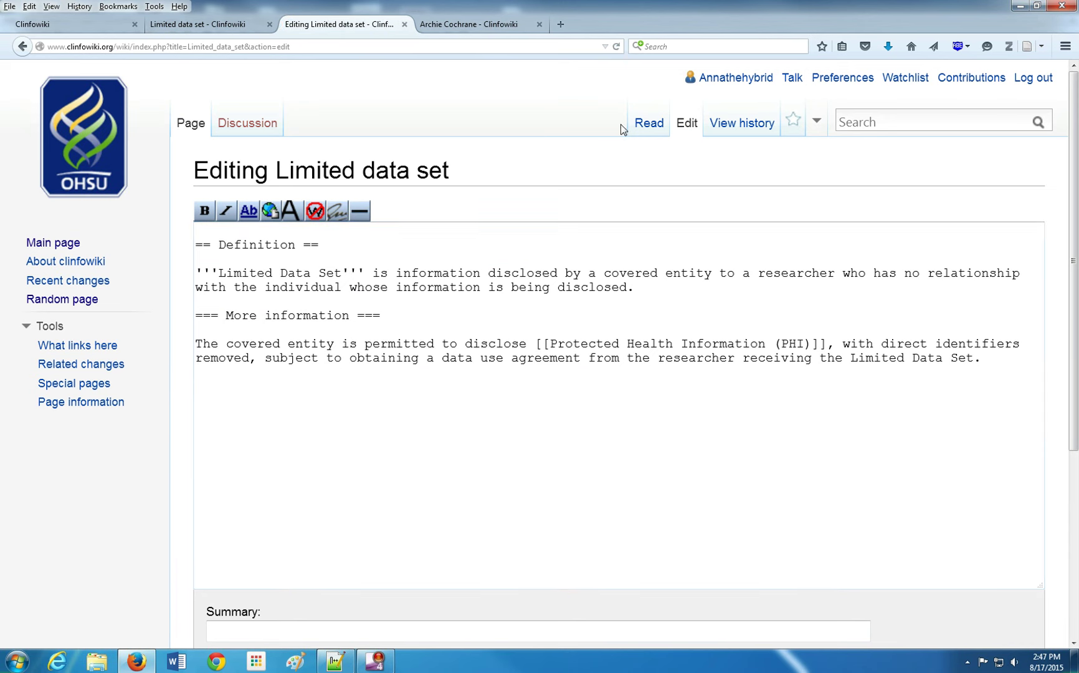
pyautogui.click(649, 124)
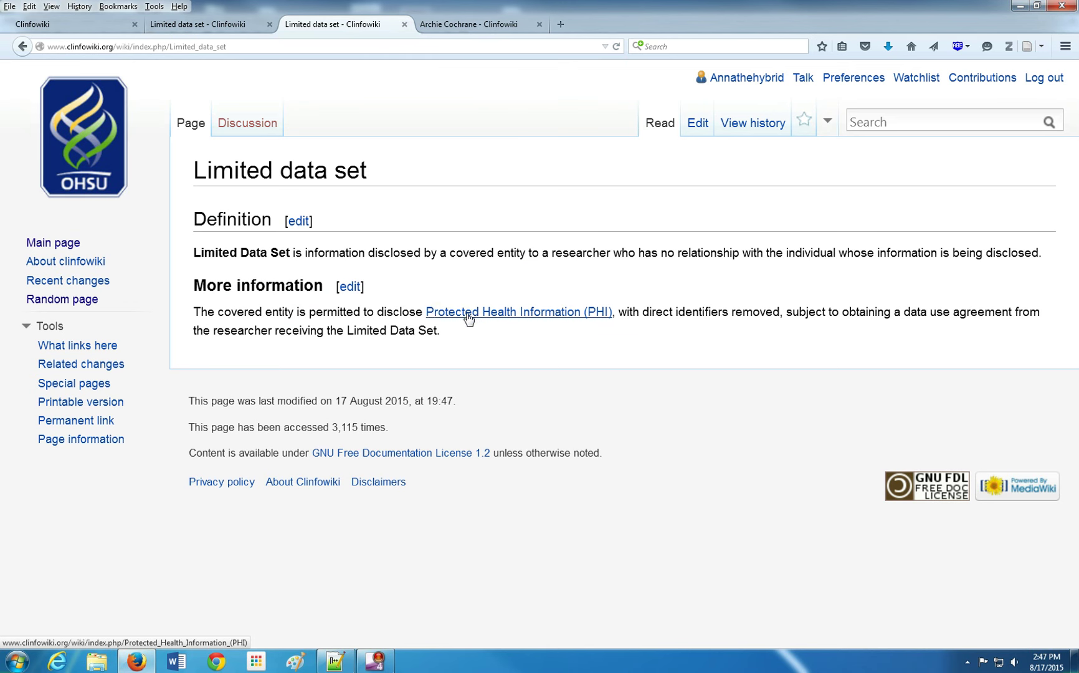
pyautogui.middleClick(469, 318)
pyautogui.click(459, 27)
pyautogui.click(378, 25)
# In the editor, examine the PHI link markup and check it against the PHI article tab
pyautogui.click(697, 123)
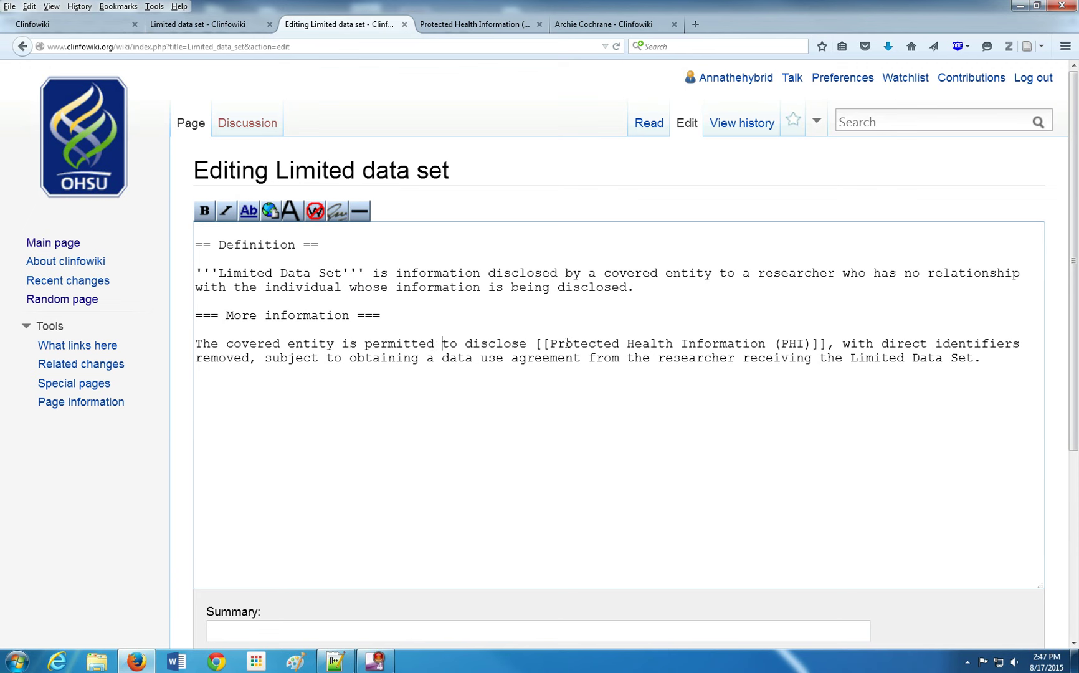
pyautogui.click(544, 343)
pyautogui.doubleClick(548, 342)
pyautogui.click(550, 343)
pyautogui.doubleClick(551, 342)
pyautogui.click(551, 343)
pyautogui.doubleClick(551, 344)
pyautogui.click(563, 343)
pyautogui.click(466, 26)
pyautogui.click(344, 25)
pyautogui.press('Up')
# Compare the PHI article's title with the wikitext link target and save the article
pyautogui.click(474, 22)
pyautogui.moveTo(193, 169); pyautogui.dragTo(570, 170)
pyautogui.click(332, 25)
pyautogui.moveTo(550, 343)
pyautogui.mouseDown()
pyautogui.moveTo(846, 343)
pyautogui.moveTo(811, 343)
pyautogui.mouseUp()
pyautogui.click(835, 352)
pyautogui.click(478, 25)
pyautogui.click(319, 22)
pyautogui.click(446, 34)
pyautogui.click(390, 173)
pyautogui.click(360, 22)
pyautogui.scroll(-4, 240, 591)
pyautogui.scroll(-2, 241, 590)
pyautogui.click(249, 493)
# Check the rendered PHI link and start editing the More information section
pyautogui.moveTo(424, 312); pyautogui.dragTo(621, 317)
pyautogui.click(621, 316)
pyautogui.click(350, 287)
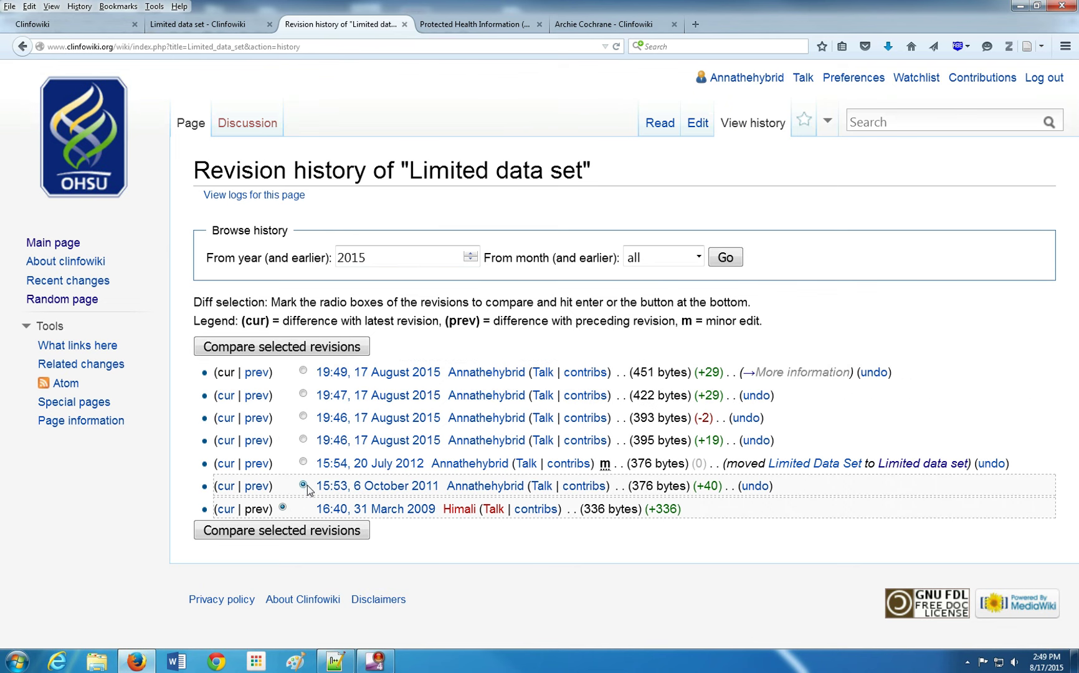
# Compare the 2011 revision with the latest one, then go back to the Limited data set edit page
pyautogui.click(339, 353)
pyautogui.tripleClick(253, 315)
pyautogui.click(235, 313)
pyautogui.click(23, 47)
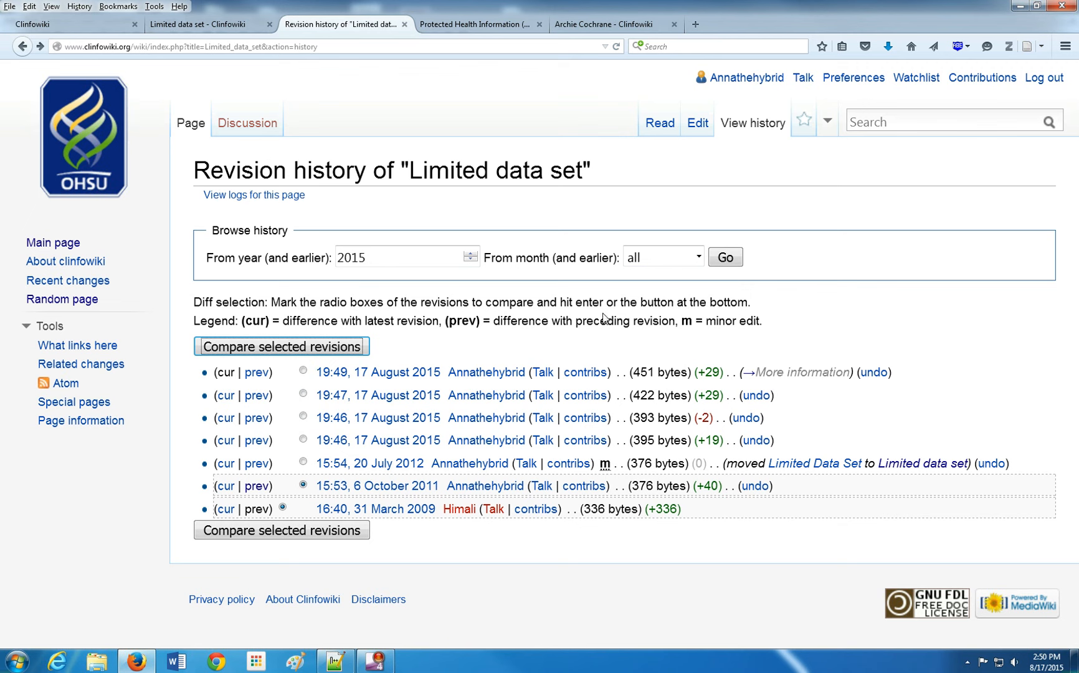
pyautogui.click(23, 46)
# View the saved Limited data set article as readers see it and check its sentences
pyautogui.click(647, 124)
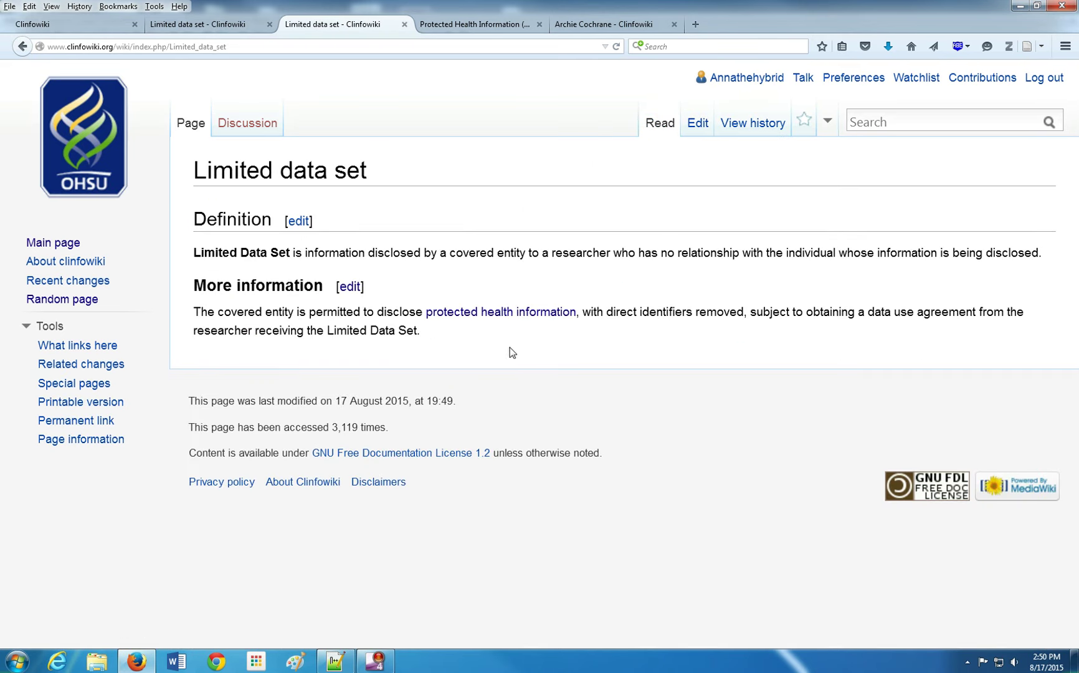
pyautogui.moveTo(511, 351)
pyautogui.mouseDown()
pyautogui.moveTo(386, 240)
pyautogui.moveTo(573, 339)
pyautogui.mouseUp()
pyautogui.click(386, 240)
pyautogui.click(455, 227)
# Copy-check the Limited data set page title and switch to the Protected Health Information article
pyautogui.click(464, 24)
pyautogui.click(366, 24)
pyautogui.click(485, 24)
pyautogui.click(377, 25)
pyautogui.tripleClick(334, 171)
pyautogui.click(407, 169)
pyautogui.click(467, 24)
pyautogui.scroll(-5, 509, 399)
pyautogui.scroll(-6, 509, 398)
pyautogui.scroll(-6, 593, 419)
pyautogui.scroll(6, 565, 440)
pyautogui.scroll(2, 555, 436)
pyautogui.scroll(2, 554, 436)
pyautogui.scroll(3, 557, 435)
pyautogui.scroll(-7, 557, 436)
pyautogui.scroll(-5, 558, 438)
pyautogui.scroll(-5, 560, 439)
pyautogui.scroll(-3, 565, 440)
pyautogui.scroll(-3, 342, 396)
# Edit the PHI Summary section, appending 'There is also a [[Limited data set|limited data set]].'
pyautogui.click(300, 254)
pyautogui.click(961, 324)
pyautogui.click(907, 312)
pyautogui.write('re is')
pyautogui.press('BackSpace')
pyautogui.press('BackSpace')
pyautogui.press('BackSpace')
pyautogui.write('ere is al')
pyautogui.write('limited dat')
pyautogui.write('et')
pyautogui.write('[[')
pyautogui.hotkey('ctrl', 'v')
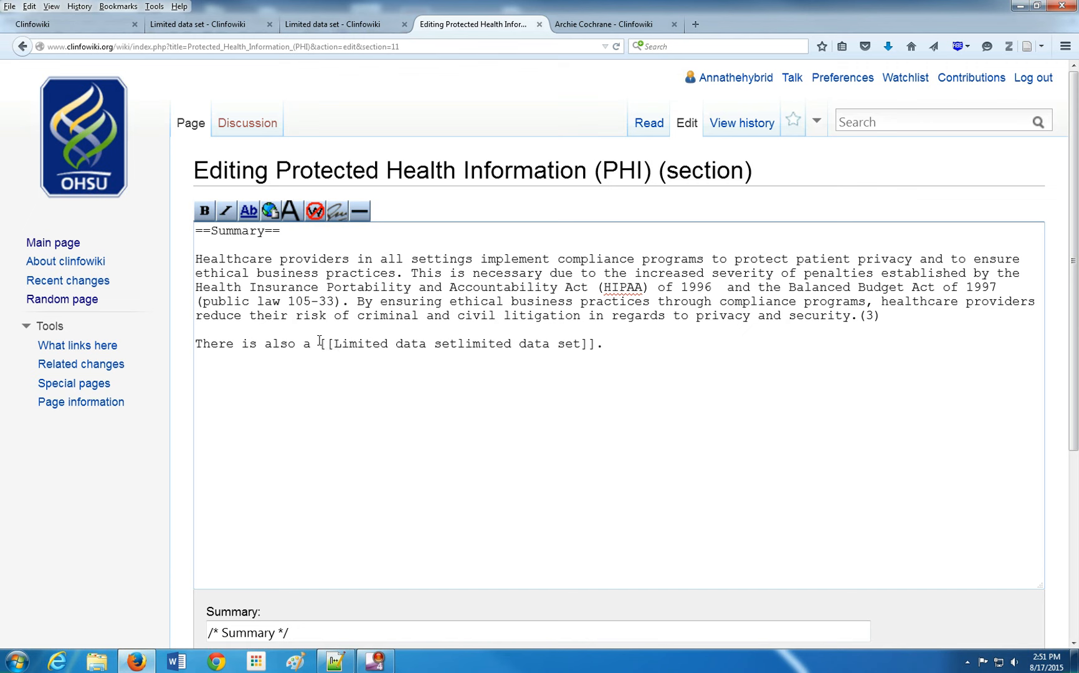
pyautogui.write('|')
# Verify the link target against the article title and preview the edited Summary section
pyautogui.moveTo(337, 343); pyautogui.dragTo(456, 346)
pyautogui.click(359, 28)
pyautogui.click(472, 27)
pyautogui.click(477, 357)
pyautogui.moveTo(465, 344); pyautogui.dragTo(596, 343)
pyautogui.click(407, 344)
pyautogui.scroll(-5, 305, 550)
pyautogui.click(340, 496)
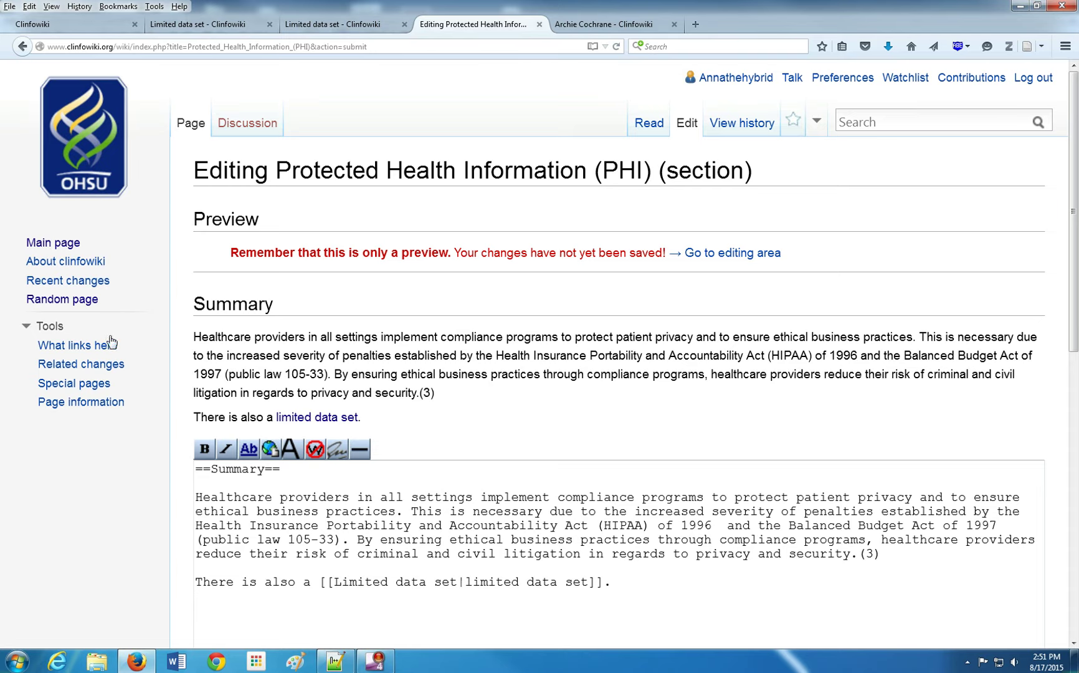
pyautogui.scroll(-8, 235, 542)
# Save the Summary section edit and switch over to the Limited data set article
pyautogui.click(251, 594)
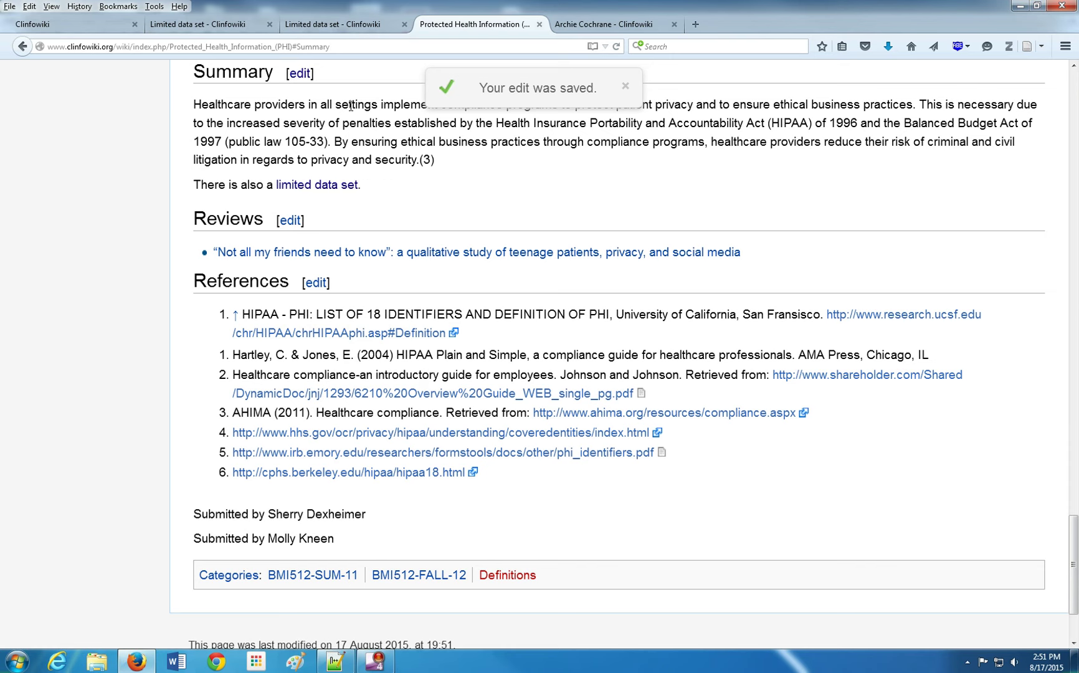
pyautogui.click(348, 23)
pyautogui.click(472, 24)
pyautogui.click(331, 23)
pyautogui.click(472, 24)
pyautogui.scroll(10, 687, 194)
pyautogui.scroll(-6, 522, 386)
pyautogui.scroll(-8, 419, 453)
pyautogui.scroll(-4, 370, 472)
pyautogui.scroll(-5, 392, 472)
pyautogui.scroll(-6, 326, 428)
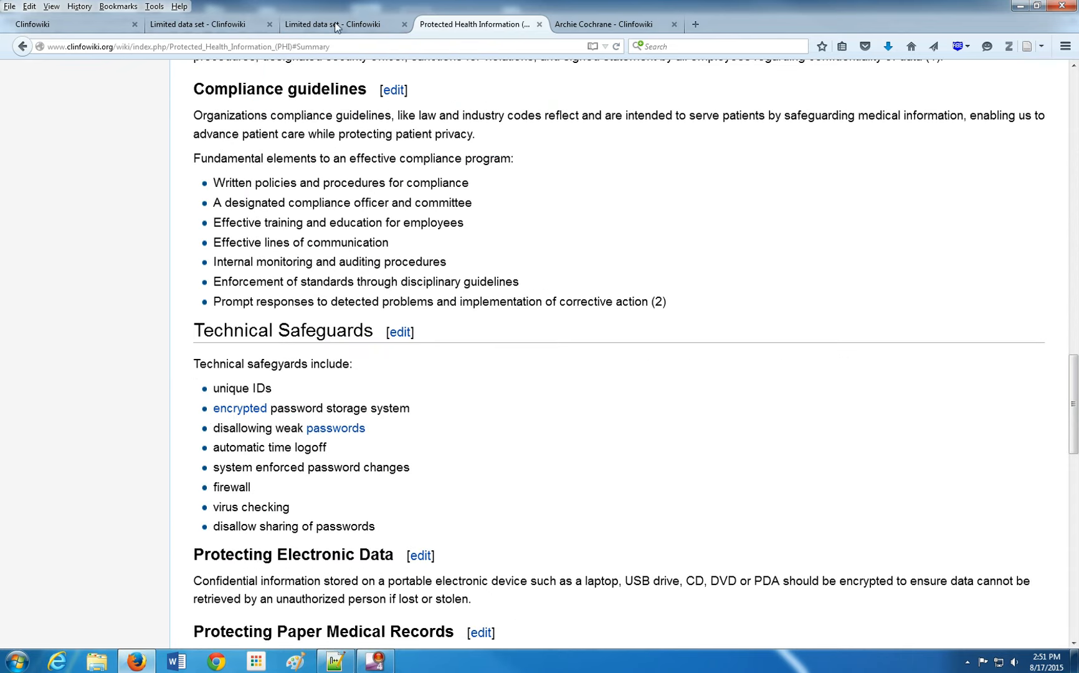
pyautogui.click(338, 24)
# Open 'What links here' in a new tab and review the redirect and privacy terms entries
pyautogui.middleClick(105, 348)
pyautogui.hotkey('ctrl', 'Tab')
pyautogui.click(367, 28)
pyautogui.click(476, 25)
pyautogui.moveTo(326, 444); pyautogui.dragTo(377, 444)
pyautogui.click(377, 445)
pyautogui.moveTo(230, 465); pyautogui.dragTo(483, 465)
pyautogui.click(506, 375)
# Close the linking-pages list and return to the Limited data set article
pyautogui.click(340, 19)
pyautogui.click(477, 18)
pyautogui.hotkey('ctrl', 'w')
pyautogui.click(353, 18)
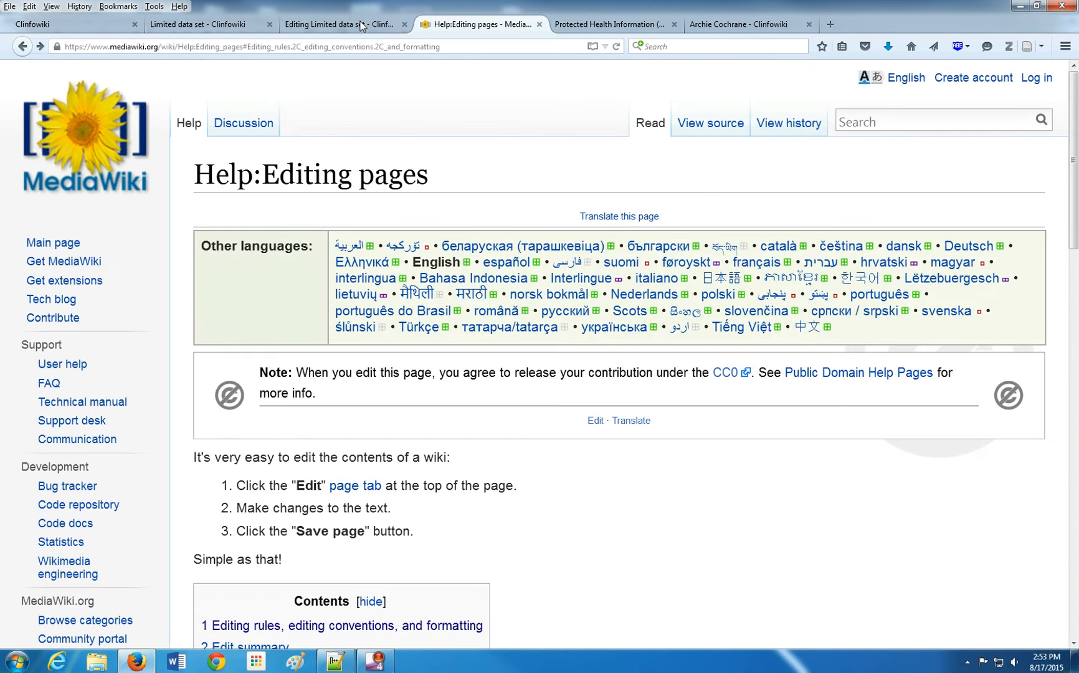
# Close the editing help page and save the Limited data set edits
pyautogui.click(361, 25)
pyautogui.click(469, 25)
pyautogui.click(539, 25)
pyautogui.scroll(5, 499, 375)
pyautogui.scroll(-5, 433, 210)
pyautogui.click(251, 493)
# Check the notes file, then review the Limited data set article's title and opening text
pyautogui.click(334, 662)
pyautogui.click(119, 111)
pyautogui.click(90, 128)
pyautogui.click(136, 662)
pyautogui.moveTo(267, 170); pyautogui.dragTo(586, 282)
pyautogui.doubleClick(342, 170)
pyautogui.moveTo(402, 174); pyautogui.dragTo(234, 170)
pyautogui.click(410, 175)
# Begin a [[Category tag at the end of the Limited data set wikitext and move to the Archie Cochrane article
pyautogui.click(700, 124)
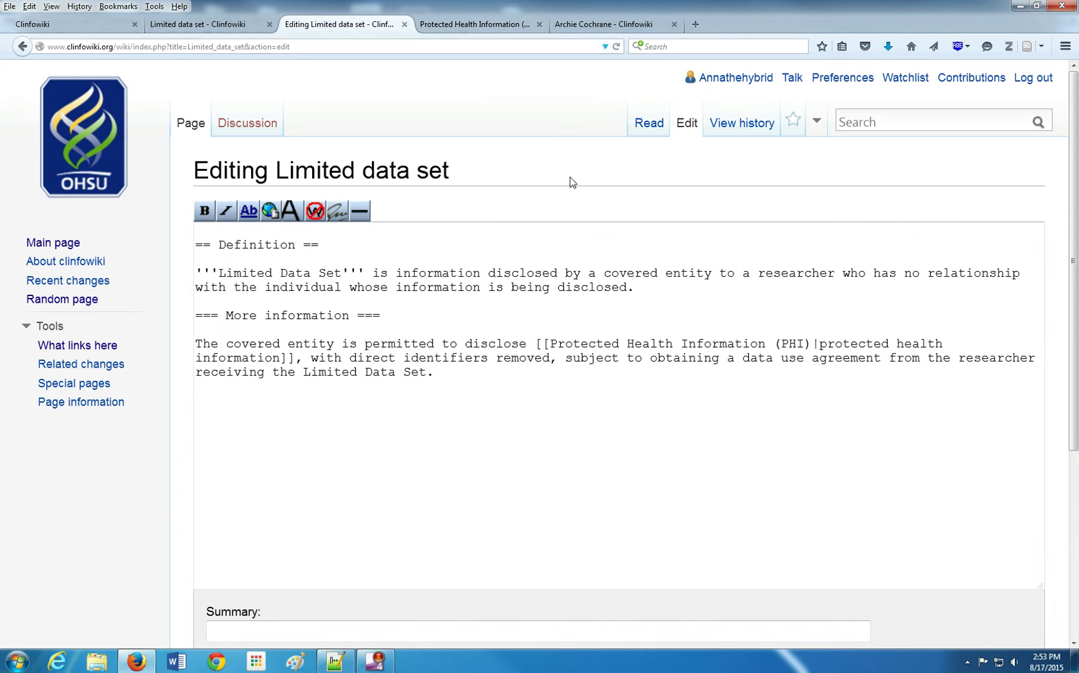
pyautogui.click(480, 475)
pyautogui.write('ateg')
pyautogui.press('BackSpace')
pyautogui.press('BackSpace')
pyautogui.hotkey('ctrl', 'Tab')
pyautogui.hotkey('ctrl', 'Tab')
pyautogui.moveTo(480, 26); pyautogui.dragTo(346, 25)
# View the Archie Cochrane source and select its Methodologies and Frameworks category line
pyautogui.click(603, 24)
pyautogui.scroll(-10, 388, 186)
pyautogui.scroll(10, 405, 184)
pyautogui.moveTo(766, 211); pyautogui.dragTo(600, 211)
pyautogui.click(682, 233)
pyautogui.scroll(-5, 424, 369)
pyautogui.scroll(3, 686, 314)
pyautogui.scroll(2, 345, 334)
pyautogui.scroll(-5, 344, 361)
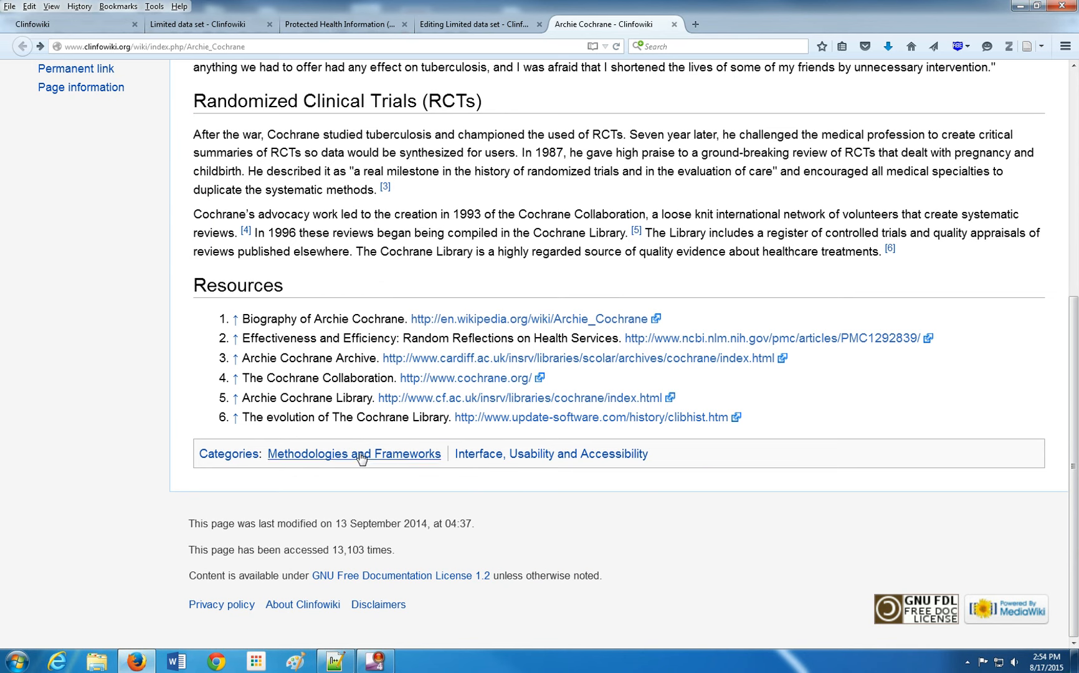
pyautogui.scroll(5, 445, 484)
pyautogui.click(711, 124)
pyautogui.scroll(-5, 360, 371)
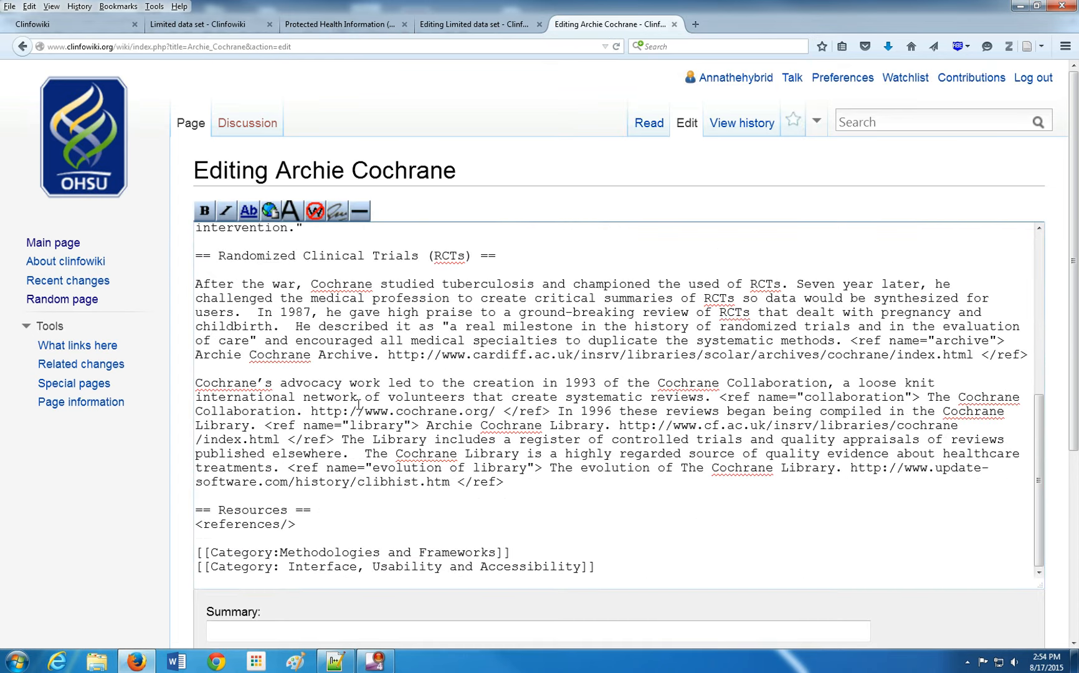
pyautogui.doubleClick(271, 554)
pyautogui.tripleClick(299, 553)
pyautogui.click(467, 447)
pyautogui.moveTo(295, 468); pyautogui.dragTo(562, 467)
pyautogui.scroll(5, 426, 338)
pyautogui.scroll(-3, 530, 396)
pyautogui.scroll(-3, 530, 396)
pyautogui.scroll(3, 531, 395)
# Paste the Methodologies and Frameworks category line over the empty tag in Limited data set
pyautogui.click(473, 21)
pyautogui.moveTo(378, 427); pyautogui.dragTo(183, 407)
pyautogui.hotkey('ctrl', 'v')
pyautogui.click(283, 400)
pyautogui.click(590, 25)
pyautogui.click(23, 46)
pyautogui.click(432, 25)
# Go to the Protected Health Information article and open the wiki's Special pages list
pyautogui.moveTo(255, 171); pyautogui.dragTo(361, 170)
pyautogui.moveTo(274, 170); pyautogui.dragTo(524, 177)
pyautogui.click(278, 171)
pyautogui.click(522, 178)
pyautogui.click(344, 26)
pyautogui.scroll(15, 545, 287)
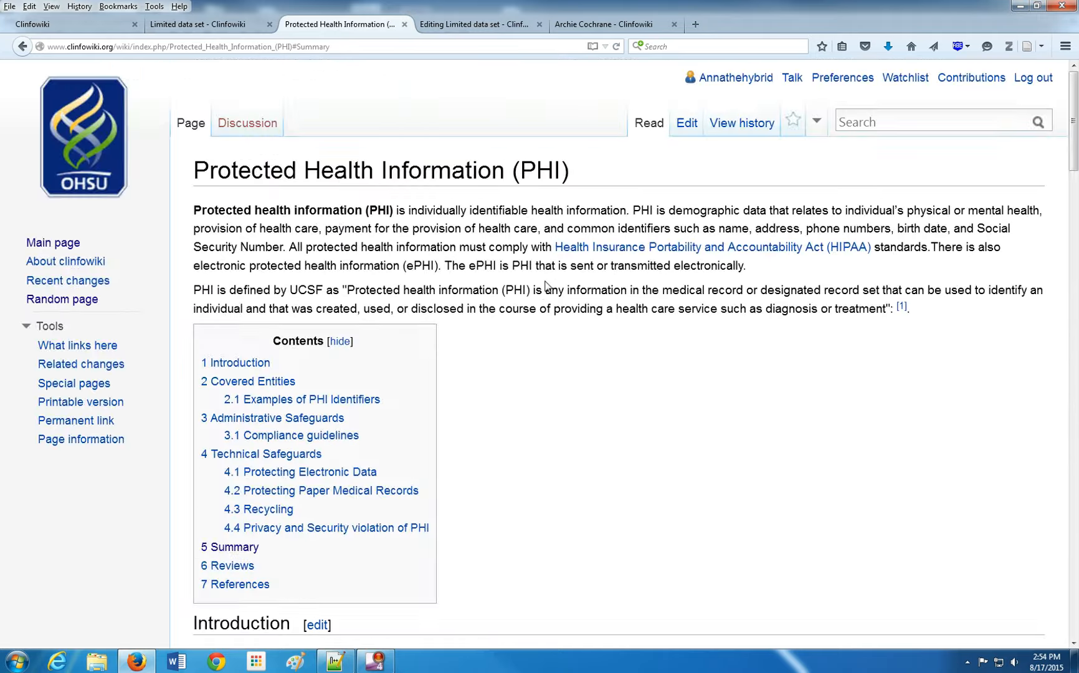
pyautogui.scroll(-20, 545, 287)
pyautogui.scroll(20, 546, 286)
pyautogui.click(42, 383)
# Find and open the Categories list, show 500 entries and scroll toward the bottom
pyautogui.hotkey('ctrl', 'f')
pyautogui.write('categ')
pyautogui.press('Return')
pyautogui.press('Return')
pyautogui.press('Return')
pyautogui.press('Return')
pyautogui.press('Return')
pyautogui.press('Return')
pyautogui.press('Return')
pyautogui.click(255, 558)
pyautogui.scroll(-10, 409, 368)
pyautogui.scroll(-10, 422, 364)
pyautogui.click(533, 538)
pyautogui.scroll(-10, 481, 332)
pyautogui.scroll(-7, 481, 332)
pyautogui.scroll(-3, 485, 332)
pyautogui.scroll(-4, 165, 264)
pyautogui.middleClick(161, 272)
pyautogui.middleClick(165, 294)
pyautogui.scroll(-1, 456, 352)
pyautogui.scroll(-2, 454, 353)
pyautogui.scroll(-2, 425, 367)
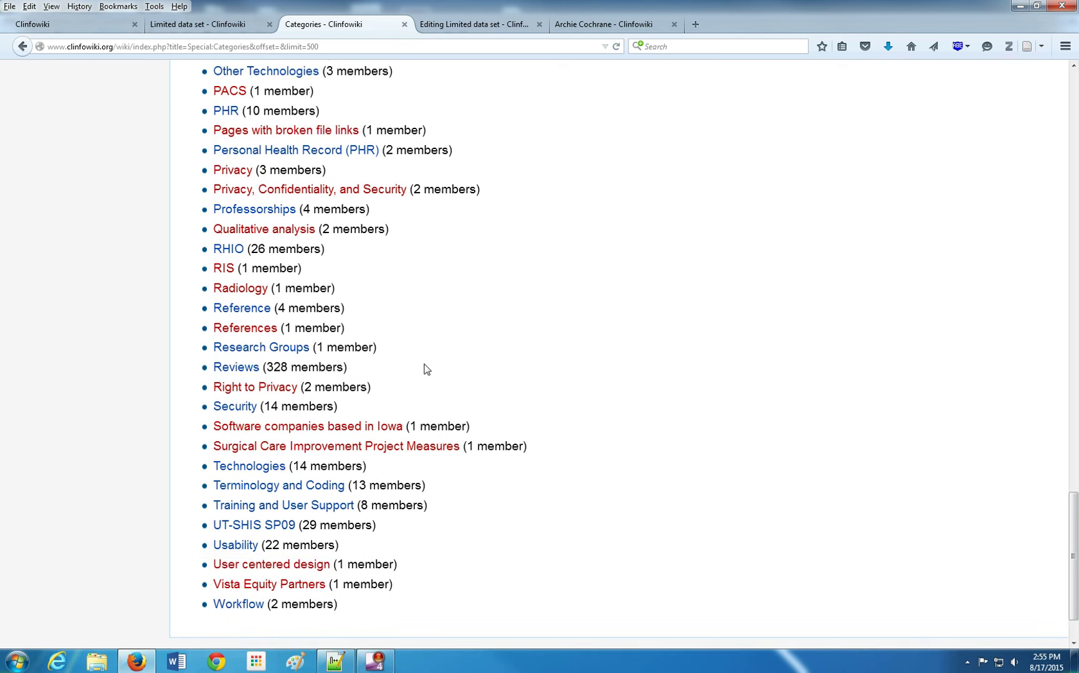
# Open the Security category and its Handhelds and HIPAA article in another tab
pyautogui.click(246, 411)
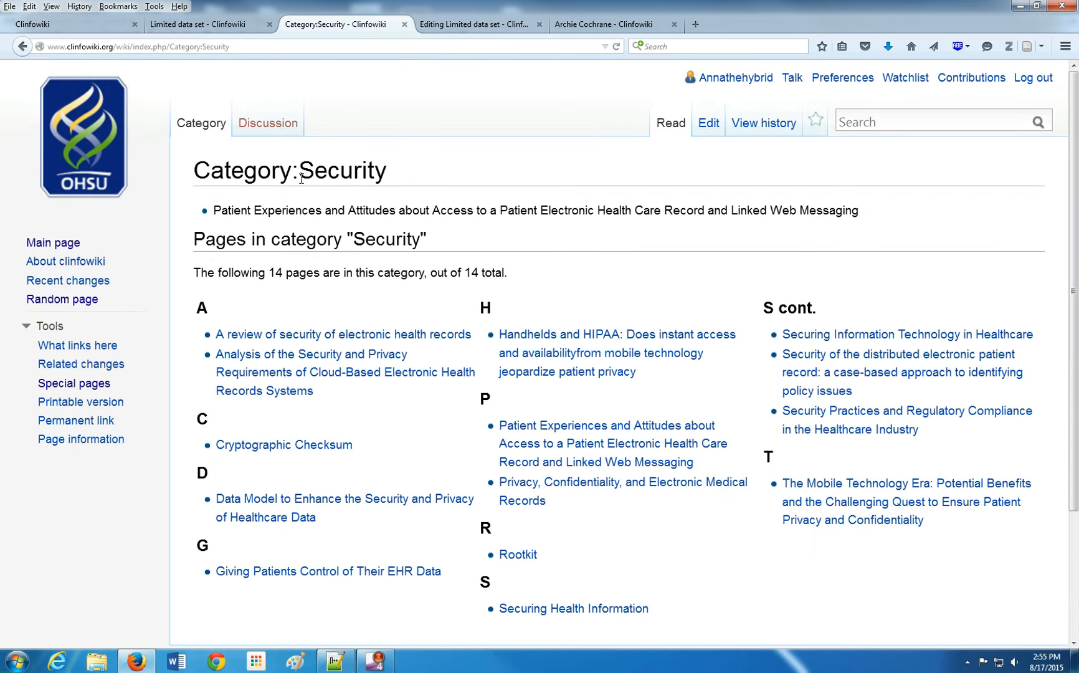
pyautogui.tripleClick(335, 178)
pyautogui.click(348, 221)
pyautogui.middleClick(619, 361)
pyautogui.click(472, 30)
pyautogui.middleClick(433, 285)
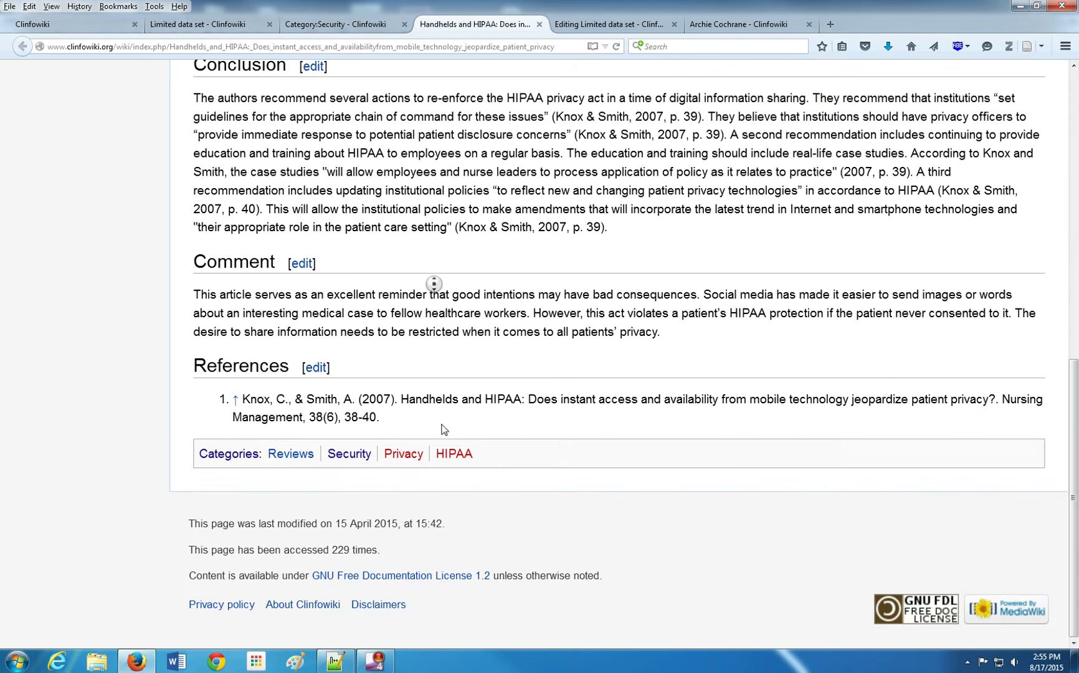
pyautogui.click(444, 430)
# Look over the empty Privacy category creation page and close it
pyautogui.click(405, 457)
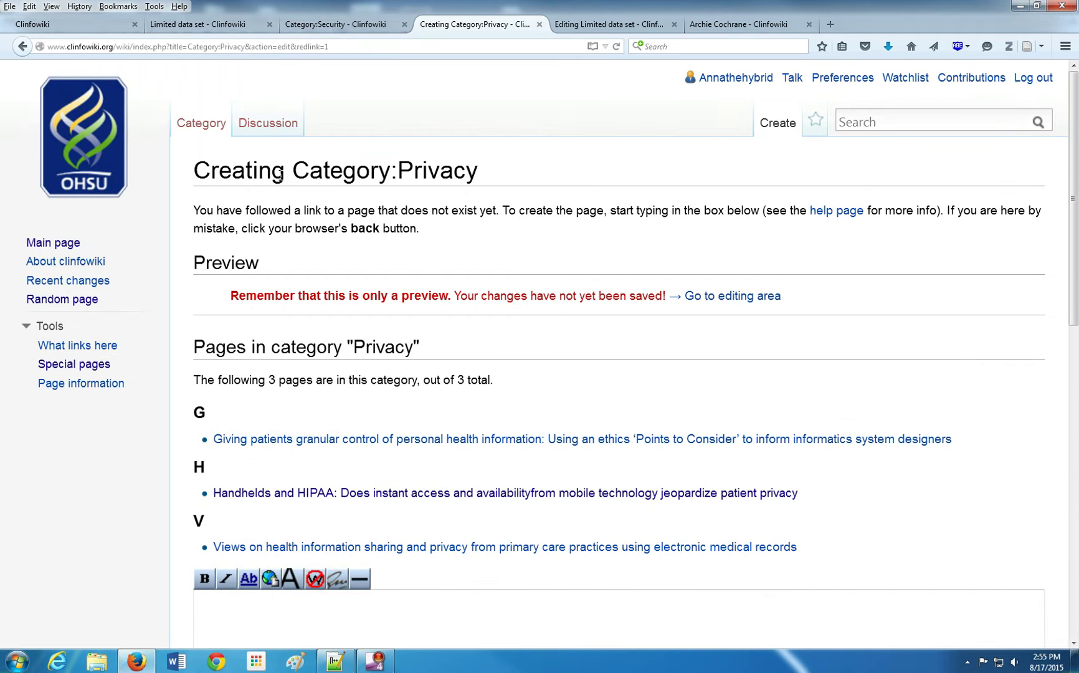
pyautogui.moveTo(285, 170); pyautogui.dragTo(351, 228)
pyautogui.moveTo(289, 170)
pyautogui.mouseDown()
pyautogui.moveTo(321, 210)
pyautogui.moveTo(254, 263)
pyautogui.mouseUp()
pyautogui.moveTo(193, 203)
pyautogui.mouseDown()
pyautogui.moveTo(309, 233)
pyautogui.moveTo(288, 169)
pyautogui.moveTo(306, 253)
pyautogui.moveTo(316, 227)
pyautogui.mouseUp()
pyautogui.click(337, 230)
pyautogui.click(288, 169)
pyautogui.click(514, 219)
pyautogui.moveTo(502, 210)
pyautogui.mouseDown()
pyautogui.moveTo(719, 218)
pyautogui.moveTo(732, 246)
pyautogui.mouseUp()
pyautogui.click(732, 245)
pyautogui.click(304, 24)
pyautogui.middleClick(480, 23)
# Replace the Limited data set category with Security, preview and save the article
pyautogui.moveTo(402, 188); pyautogui.dragTo(465, 301)
pyautogui.moveTo(384, 296)
pyautogui.mouseDown()
pyautogui.moveTo(329, 195)
pyautogui.moveTo(334, 279)
pyautogui.moveTo(273, 173)
pyautogui.mouseUp()
pyautogui.click(272, 173)
pyautogui.click(444, 25)
pyautogui.moveTo(504, 402); pyautogui.dragTo(288, 401)
pyautogui.hotkey('ctrl', 'v')
pyautogui.moveTo(358, 401); pyautogui.dragTo(280, 402)
pyautogui.press('Delete')
pyautogui.scroll(-5, 337, 413)
pyautogui.click(342, 493)
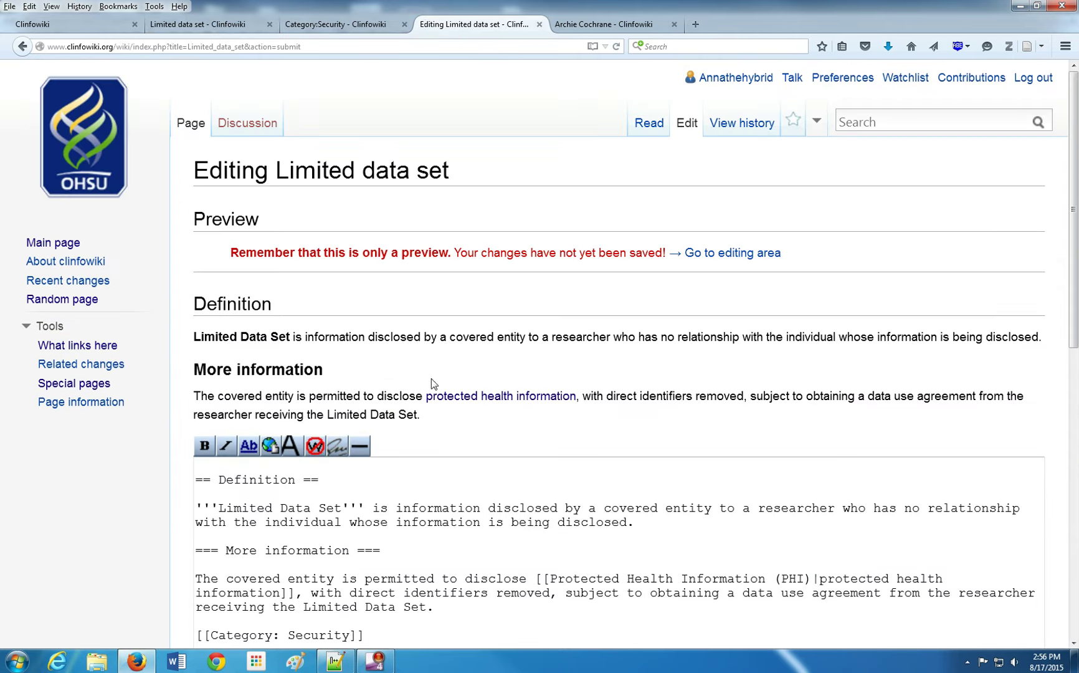
pyautogui.scroll(-10, 431, 378)
pyautogui.scroll(10, 290, 287)
pyautogui.scroll(-7, 289, 284)
pyautogui.scroll(-3, 289, 284)
pyautogui.click(257, 435)
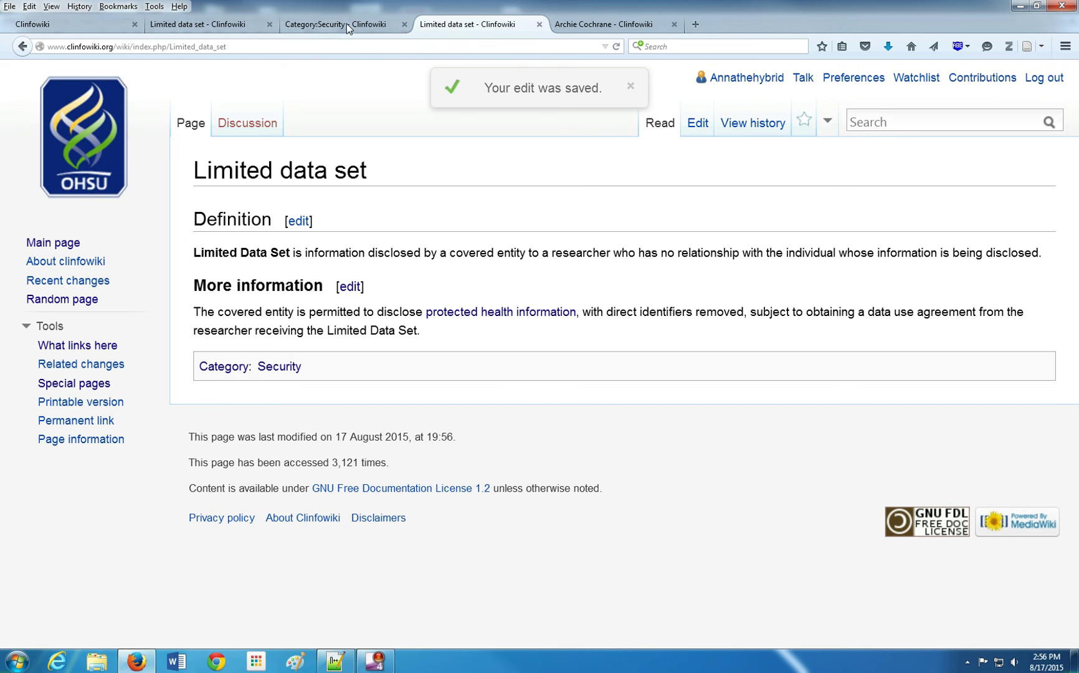
# Browse a security review article from the Security category, then close the extra pages
pyautogui.click(347, 23)
pyautogui.click(268, 336)
pyautogui.middleClick(268, 336)
pyautogui.scroll(-15, 501, 446)
pyautogui.middleClick(503, 429)
pyautogui.rightClick(493, 253)
pyautogui.middleClick(461, 242)
pyautogui.middleClick(470, 428)
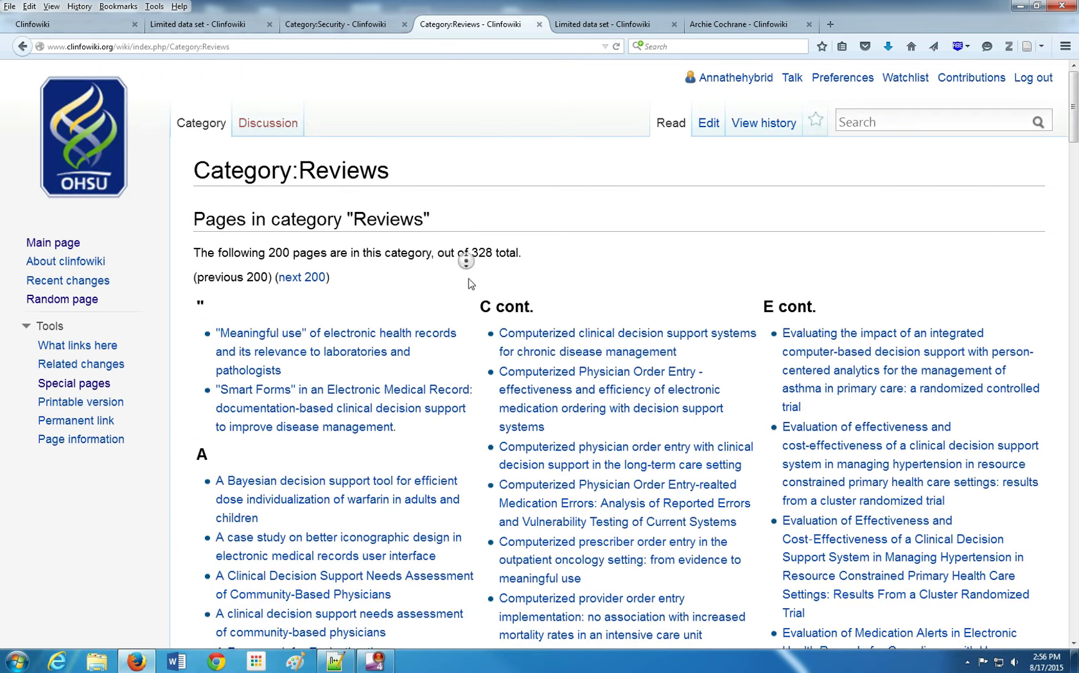
pyautogui.scroll(-2, 470, 289)
pyautogui.scroll(5, 477, 209)
pyautogui.middleClick(477, 183)
pyautogui.scroll(-10, 484, 337)
pyautogui.scroll(-10, 485, 365)
pyautogui.click(404, 23)
pyautogui.click(403, 24)
pyautogui.click(405, 24)
pyautogui.click(238, 320)
pyautogui.scroll(3, 581, 359)
pyautogui.click(231, 28)
pyautogui.click(301, 27)
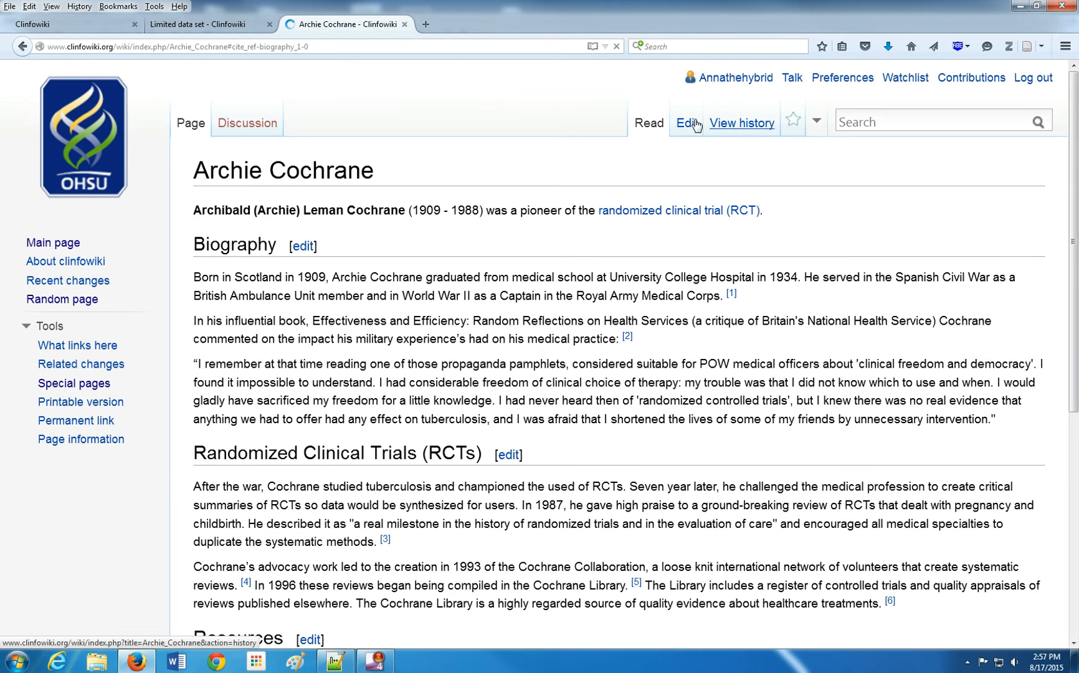
# Select the biography reference markup in the Archie Cochrane editor
pyautogui.click(687, 124)
pyautogui.click(539, 273)
pyautogui.click(511, 329)
pyautogui.keyDown('shift'); pyautogui.click(655, 340); pyautogui.keyUp('shift')
# Paste the reference after the Limited data set definition, then remove it and close a stray read-view tab
pyautogui.click(245, 25)
pyautogui.click(697, 126)
pyautogui.click(516, 325)
pyautogui.click(685, 292)
pyautogui.hotkey('ctrl', 'v')
pyautogui.keyDown('shift'); pyautogui.click(643, 287); pyautogui.keyUp('shift')
pyautogui.press('Delete')
pyautogui.middleClick(647, 128)
pyautogui.click(237, 26)
pyautogui.middleClick(331, 24)
# Paste the reference after 'disclosed.' and clear its biography name and citation text
pyautogui.moveTo(288, 274); pyautogui.dragTo(318, 274)
pyautogui.write('dis')
pyautogui.click(665, 290)
pyautogui.hotkey('ctrl', 'v')
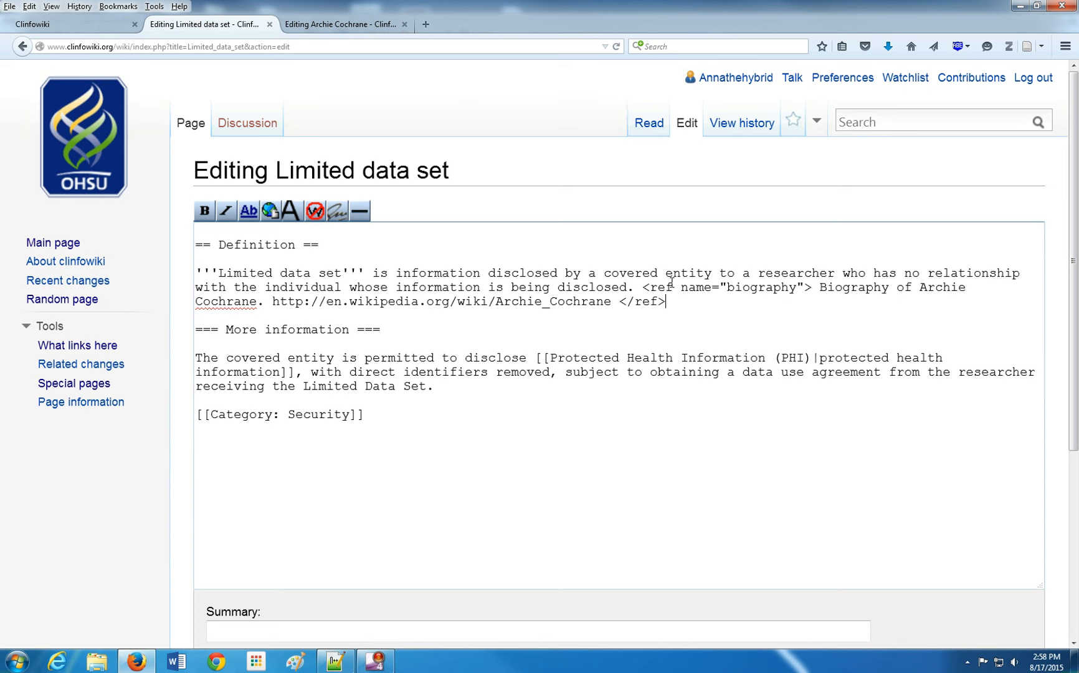
pyautogui.doubleClick(757, 288)
pyautogui.press('BackSpace')
pyautogui.moveTo(751, 288); pyautogui.dragTo(544, 302)
pyautogui.press('BackSpace')
pyautogui.press('BackSpace')
pyautogui.write('defi')
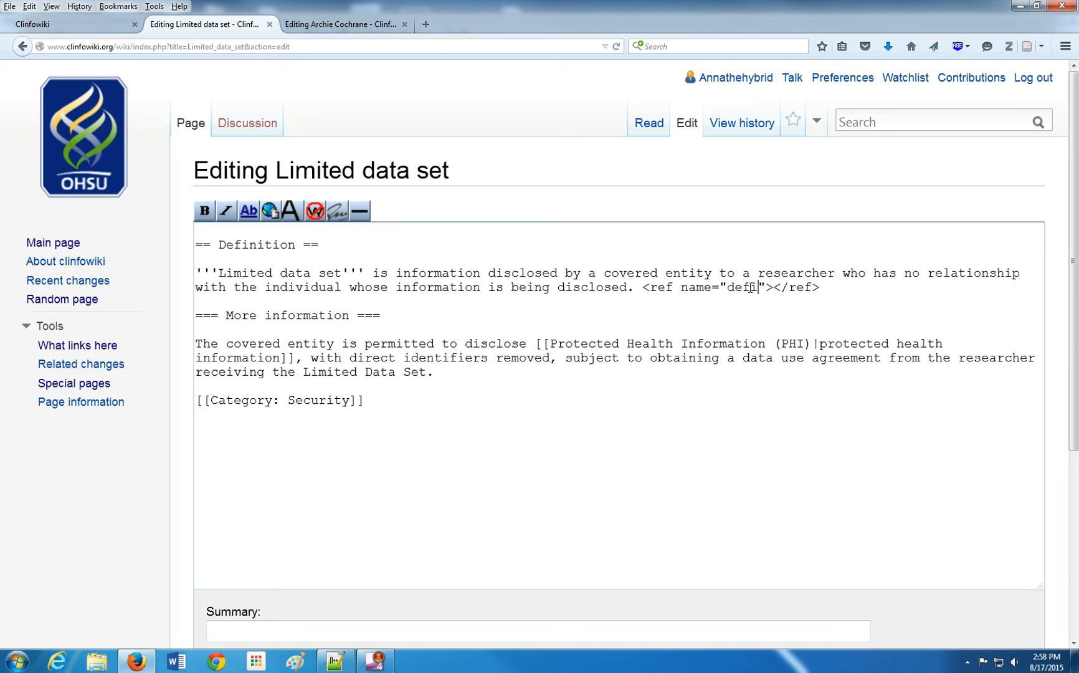
pyautogui.write('ntion')
# Open google.com in a new browser tab
pyautogui.hotkey('ctrl', 't')
pyautogui.write('google.com/')
pyautogui.press('Down')
pyautogui.write('google.com')
pyautogui.press('Return')
# Search Google for limited data set, check the HHS result, then open the Johns Hopkins HIPAA page
pyautogui.click(221, 29)
pyautogui.click(472, 24)
pyautogui.write('limited data set')
pyautogui.press('Return')
pyautogui.scroll(-3, 365, 370)
pyautogui.click(272, 491)
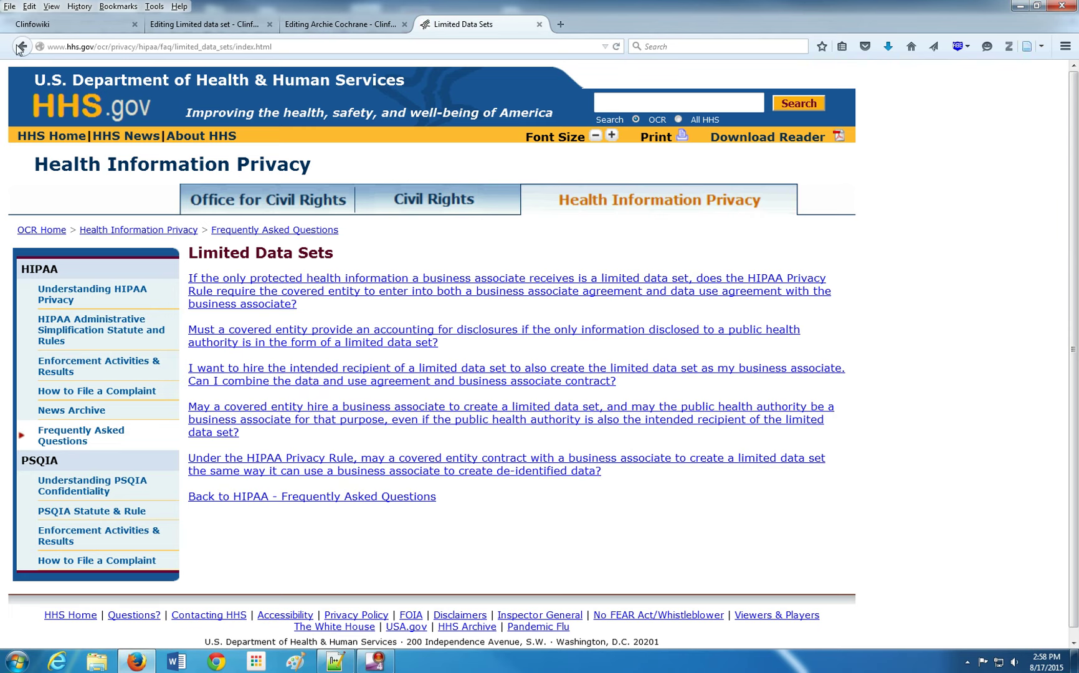
pyautogui.click(22, 46)
pyautogui.click(356, 184)
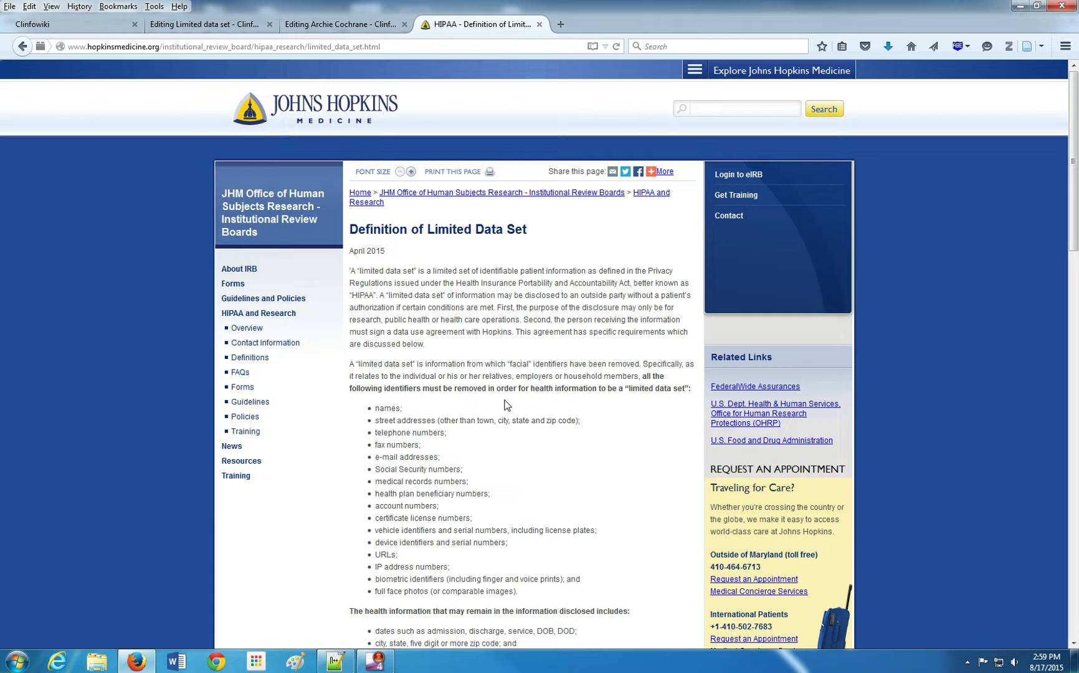
# Correct the misspelled reference name 'defintion' to 'definition' via the spelling suggestion
pyautogui.hotkey('ctrl', '+')
pyautogui.hotkey('ctrl', '+')
pyautogui.scroll(-3, 531, 460)
pyautogui.scroll(3, 531, 452)
pyautogui.click(207, 24)
pyautogui.click(338, 24)
pyautogui.click(469, 198)
pyautogui.hotkey('ctrl', 'pageup')
pyautogui.rightClick(770, 288)
pyautogui.click(793, 294)
pyautogui.moveTo(822, 288); pyautogui.dragTo(819, 288)
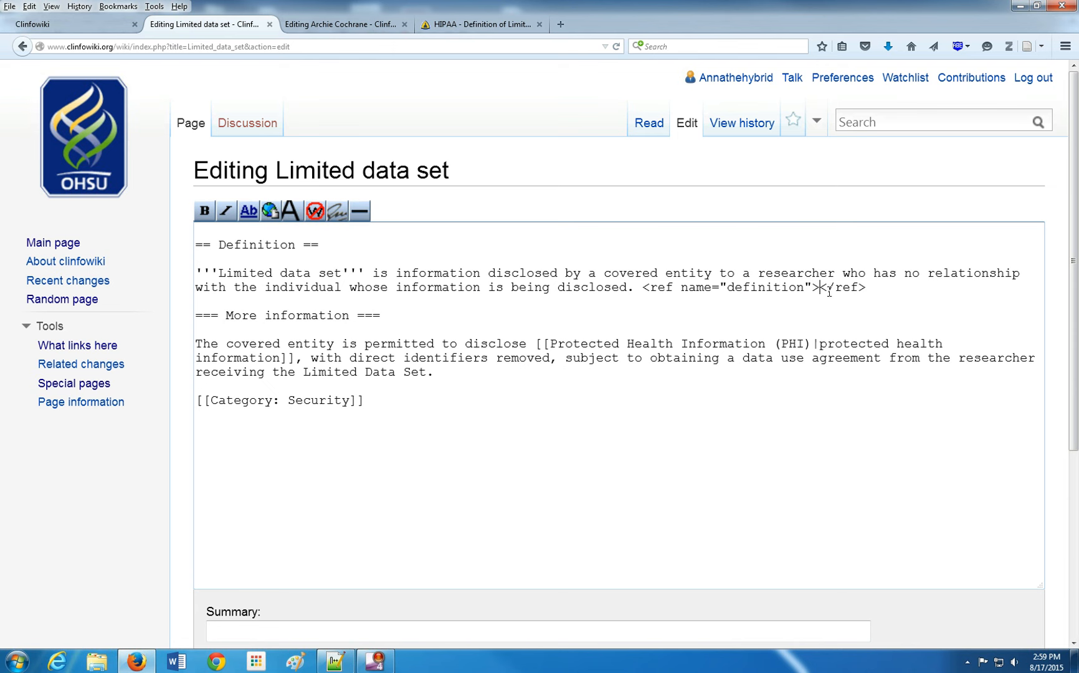